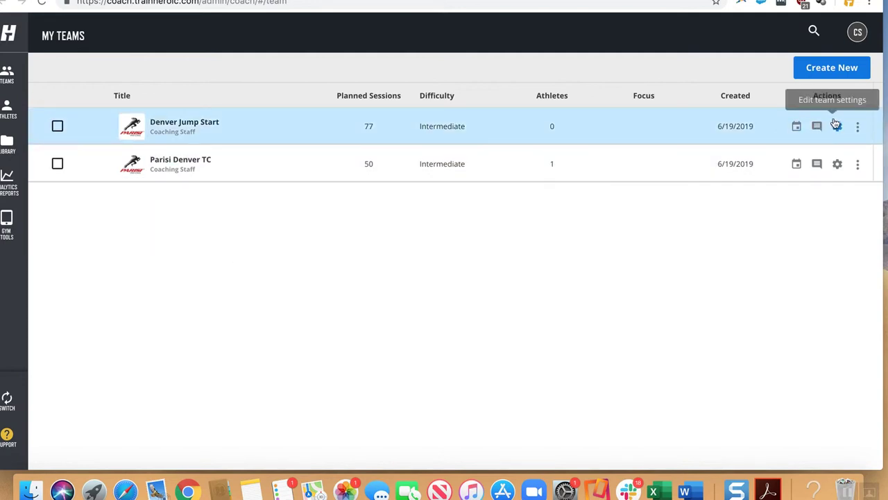
# Start a new team named 'Denver TP' and enter an access code that shows Looks Good!
pyautogui.click(830, 70)
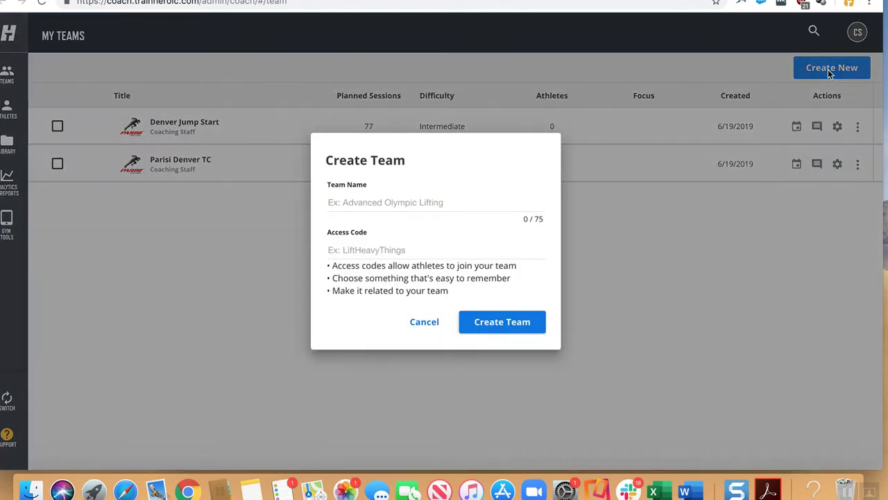
pyautogui.write('Denver ')
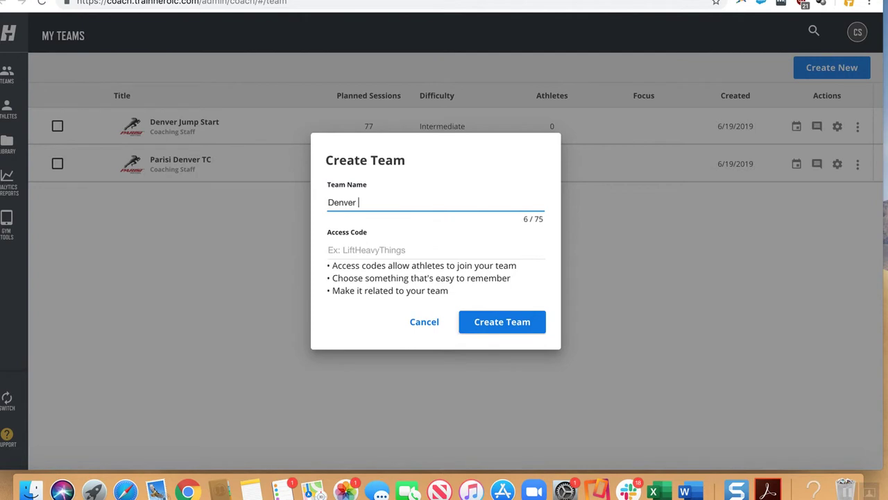
pyautogui.write('TP')
pyautogui.click(380, 254)
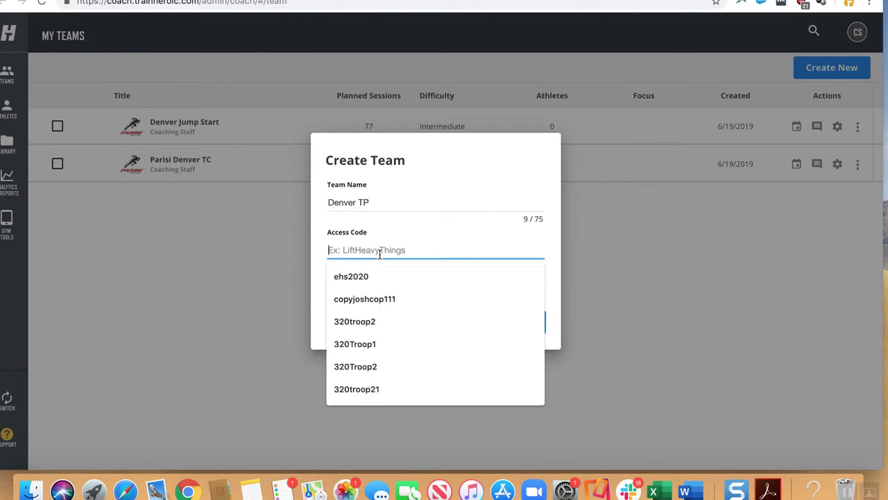
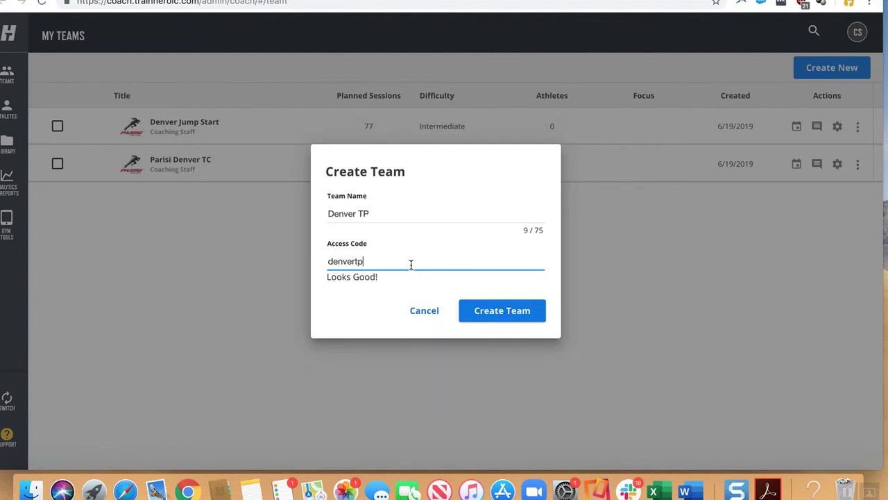
pyautogui.moveTo(393, 274); pyautogui.dragTo(325, 263)
pyautogui.click(381, 263)
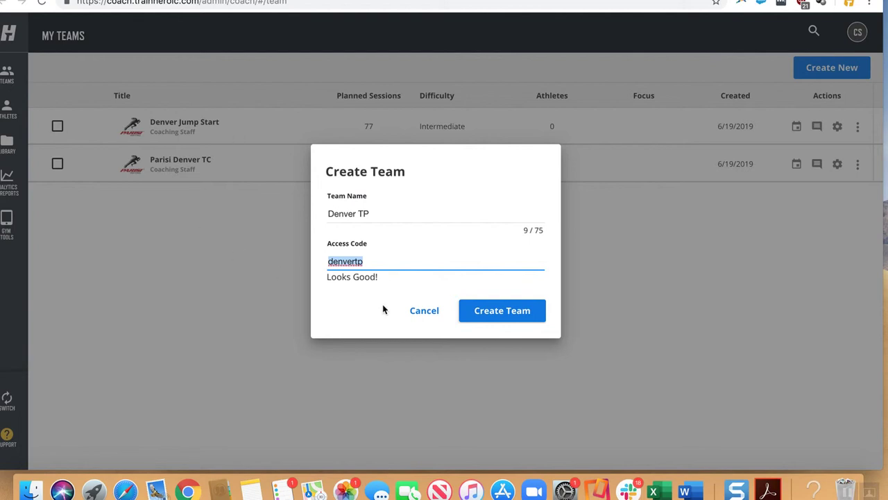
pyautogui.click(378, 214)
# Create the team and drag PARISI TP CHANGE OF DIRECTION from the library onto its calendar.
pyautogui.click(480, 310)
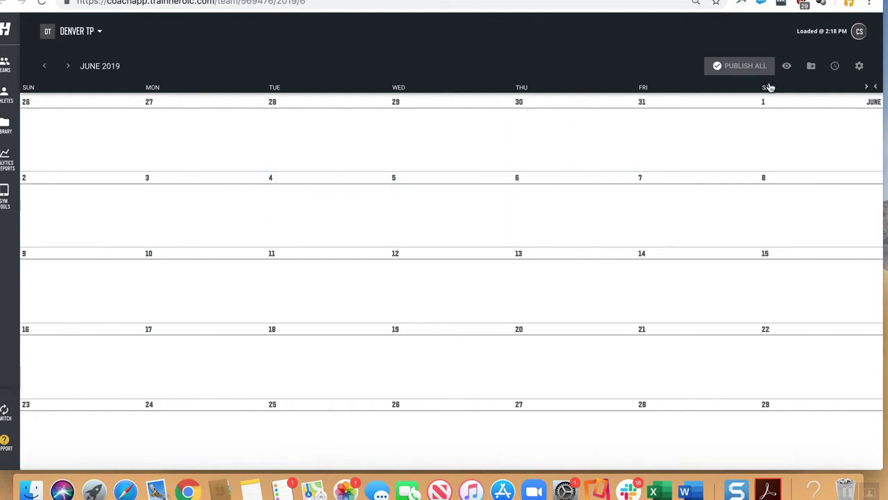
pyautogui.click(812, 70)
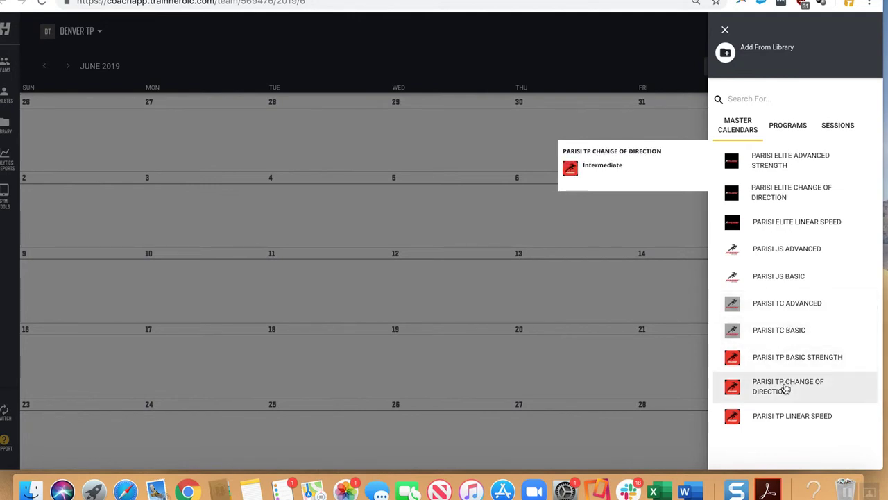
pyautogui.moveTo(785, 389); pyautogui.dragTo(454, 264)
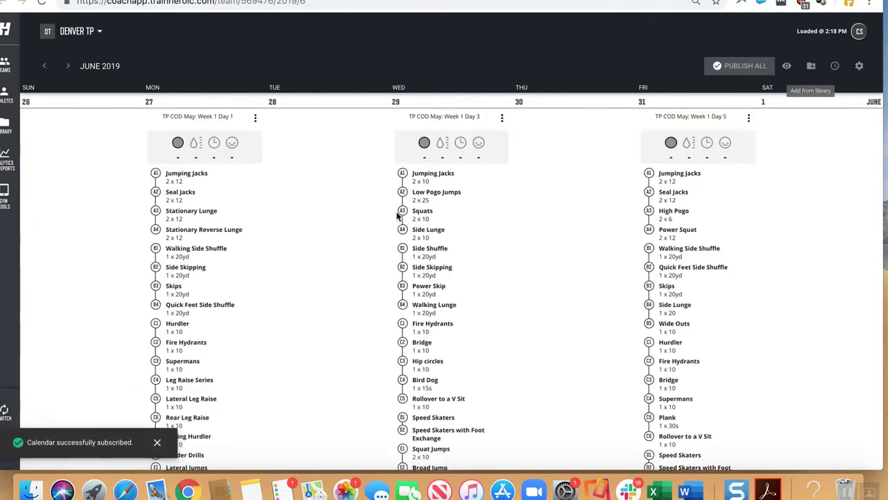
pyautogui.scroll(-10, 403, 215)
pyautogui.scroll(10, 397, 217)
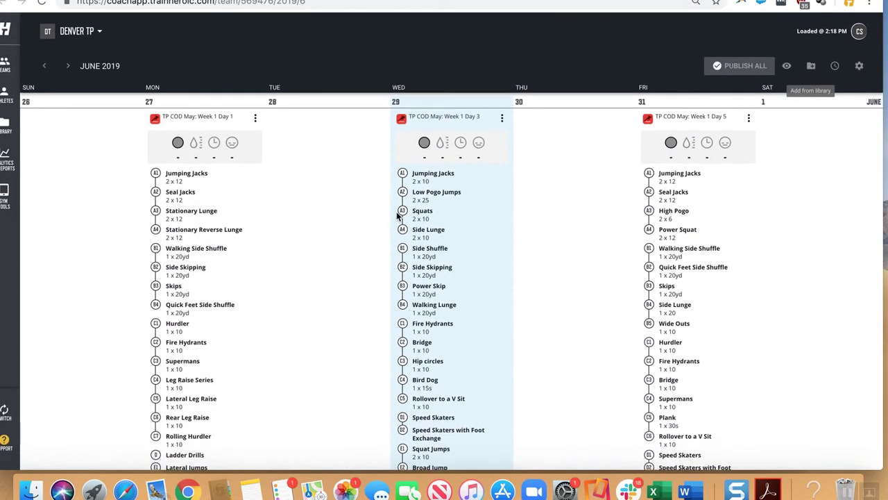
pyautogui.moveTo(312, 217)
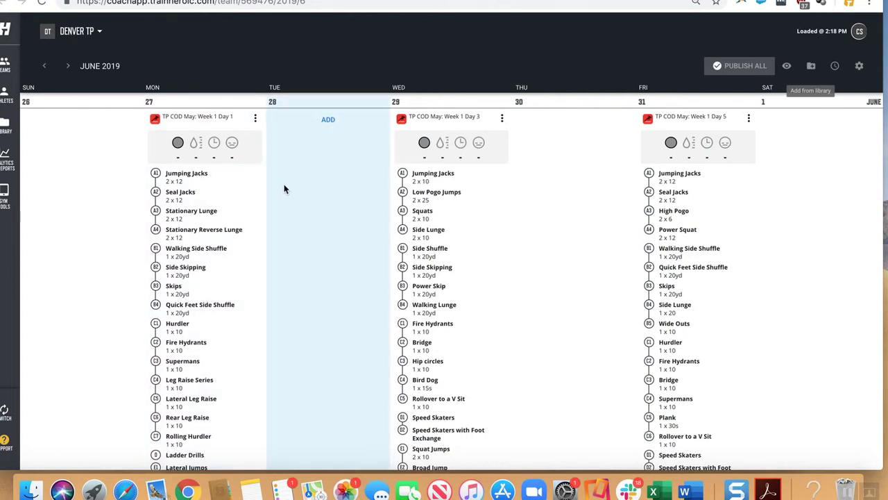
# Return to My Teams via the sidebar Teams icon to see Denver TP listed.
pyautogui.click(2, 66)
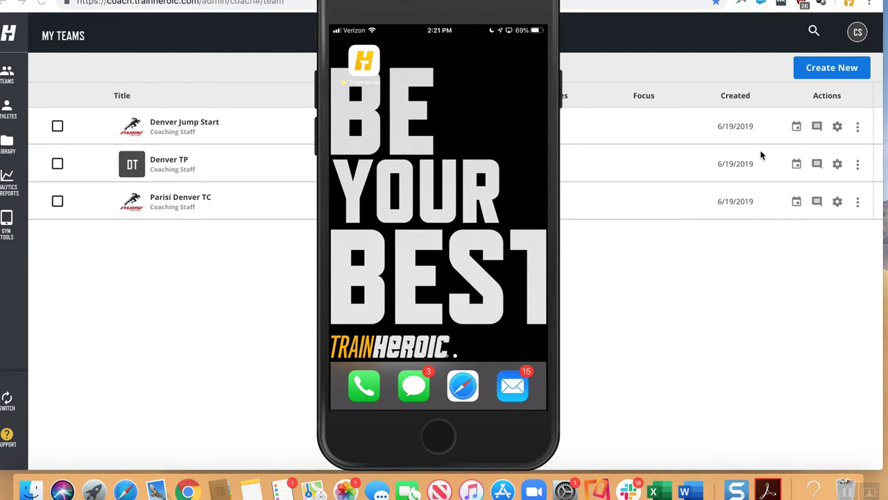
# Log into the phone app with the coach account's e-mail and password, saving the password.
pyautogui.moveTo(546, 242)
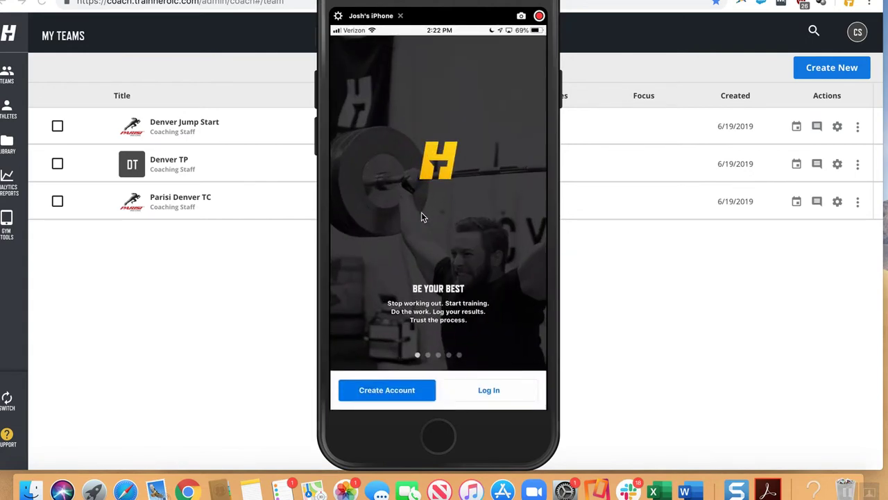
pyautogui.click(485, 394)
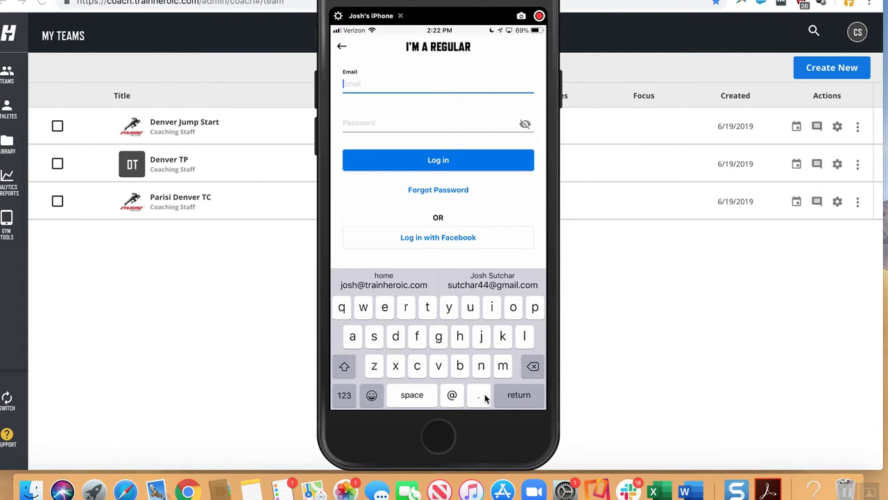
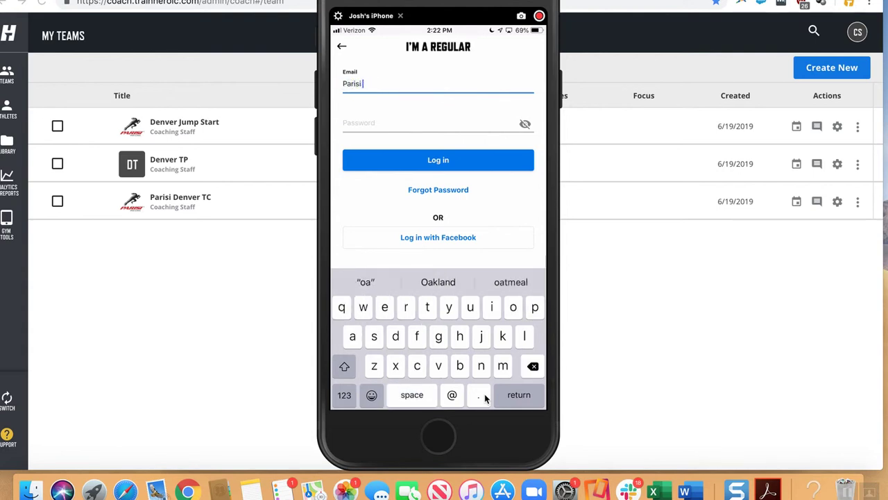
pyautogui.press('Return')
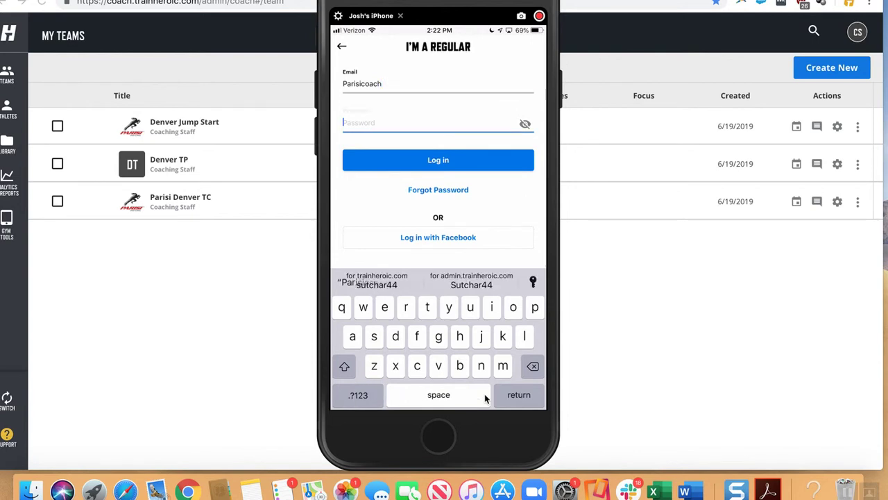
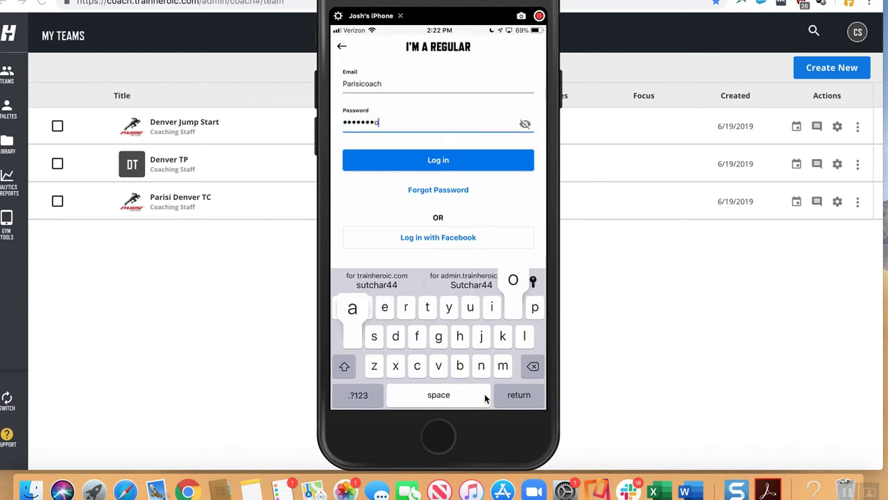
pyautogui.press('Return')
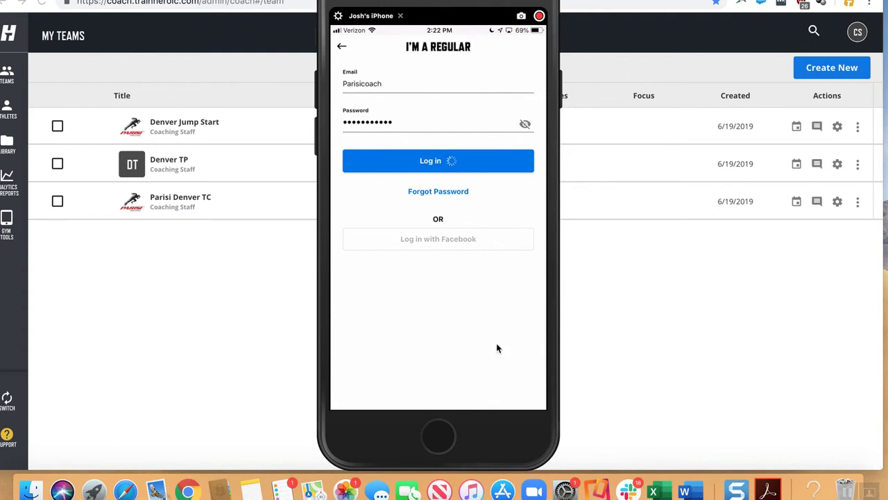
pyautogui.click(476, 357)
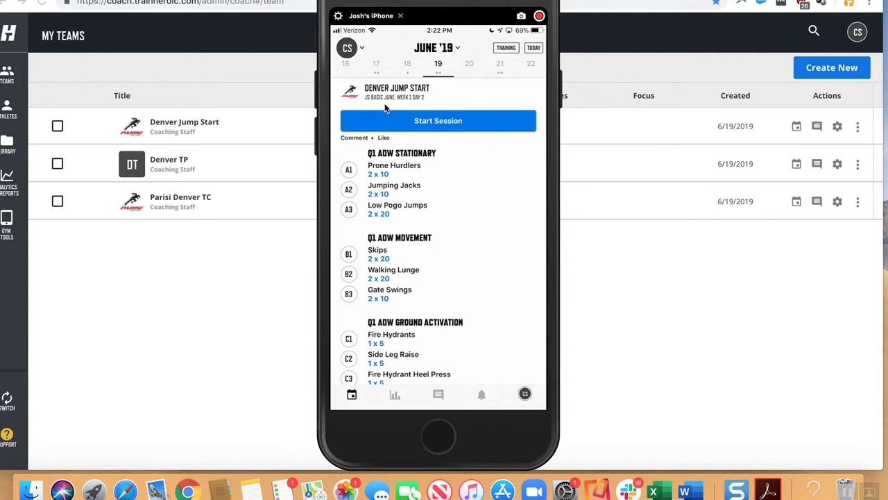
# Scroll through the June 21 workout, then open the Filter Teams team dropdown.
pyautogui.scroll(-5, 438, 236)
pyautogui.scroll(-5, 385, 106)
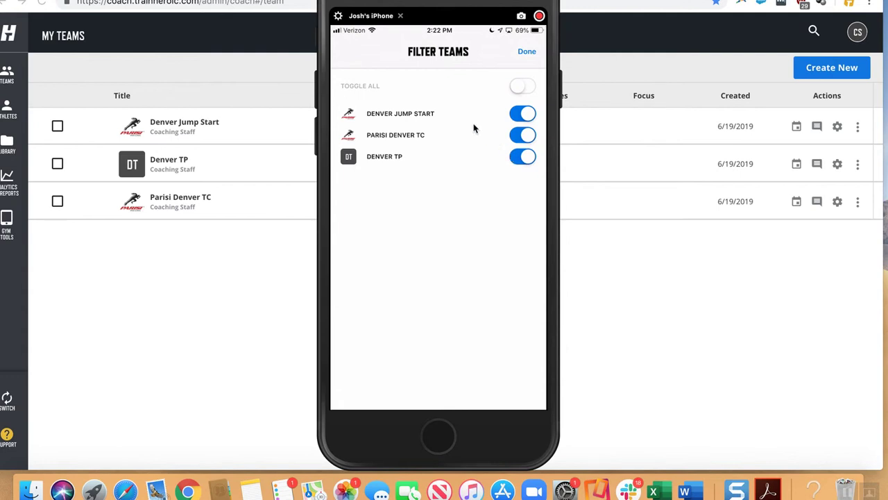
pyautogui.click(520, 135)
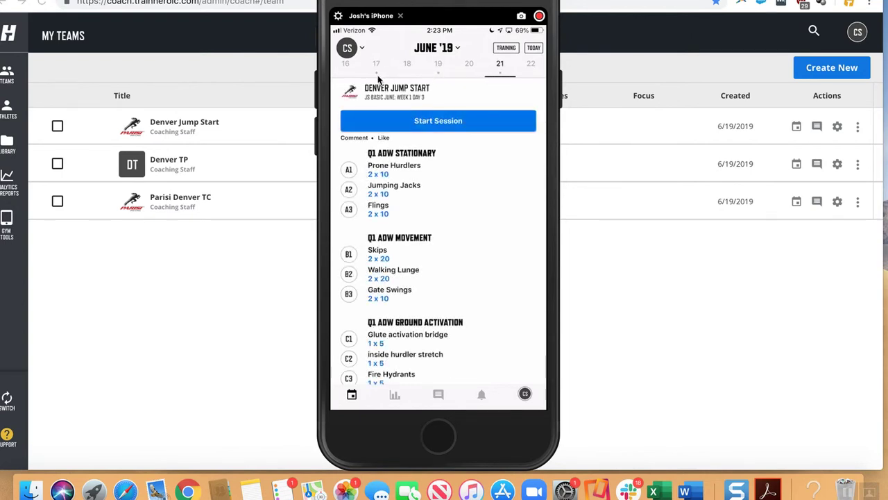
# Select June 18 in the date strip to view that day's workout.
pyautogui.click(428, 75)
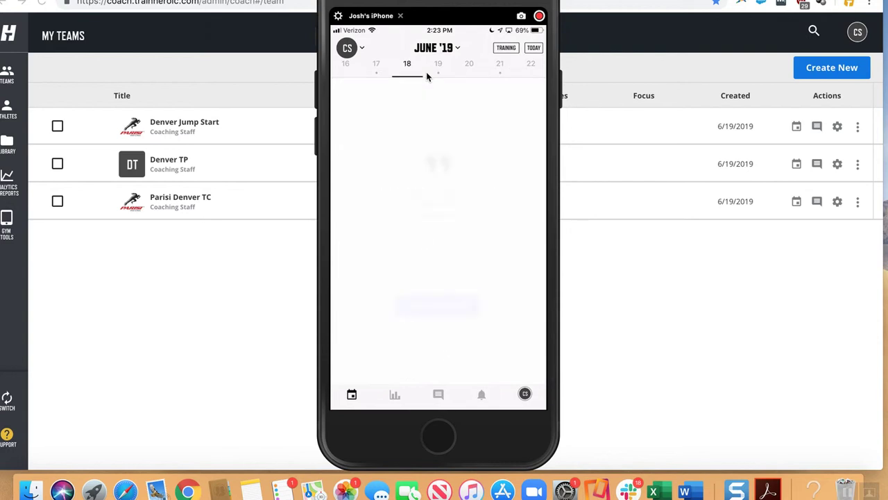
# Check the June 17 and June 21 workouts, then quit Reflector from the Dock.
pyautogui.click(378, 70)
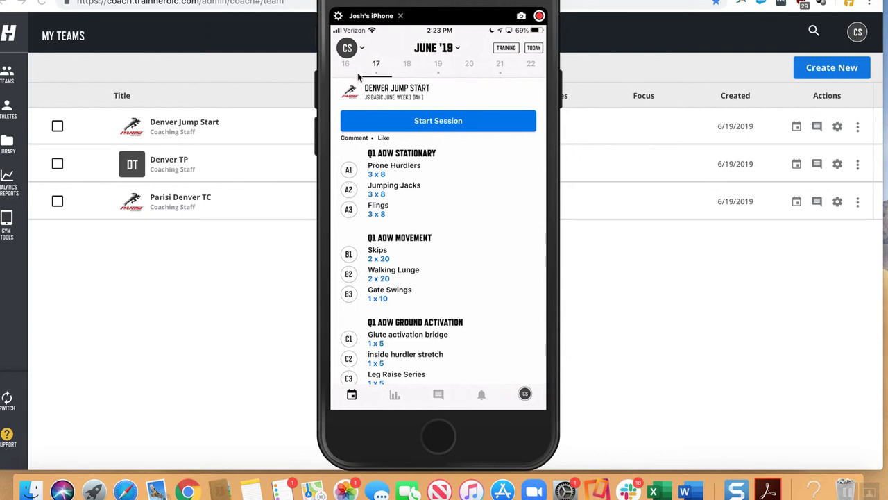
pyautogui.click(496, 73)
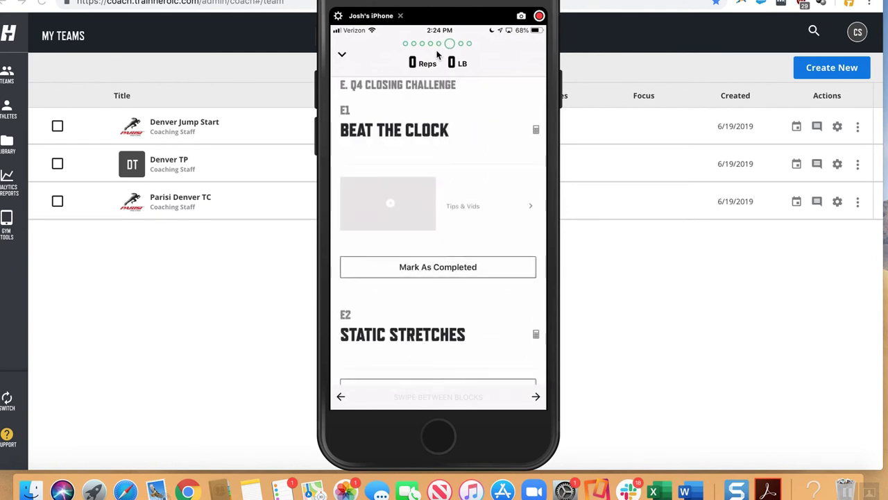
pyautogui.rightClick(598, 489)
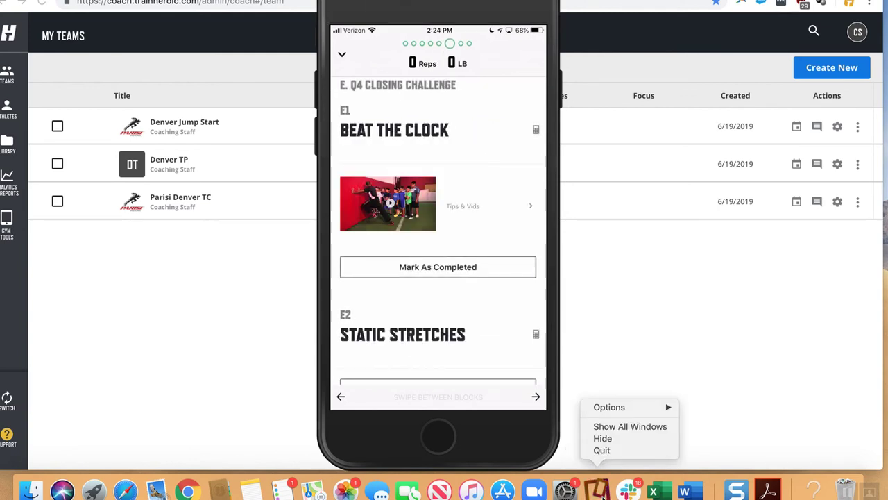
pyautogui.click(607, 454)
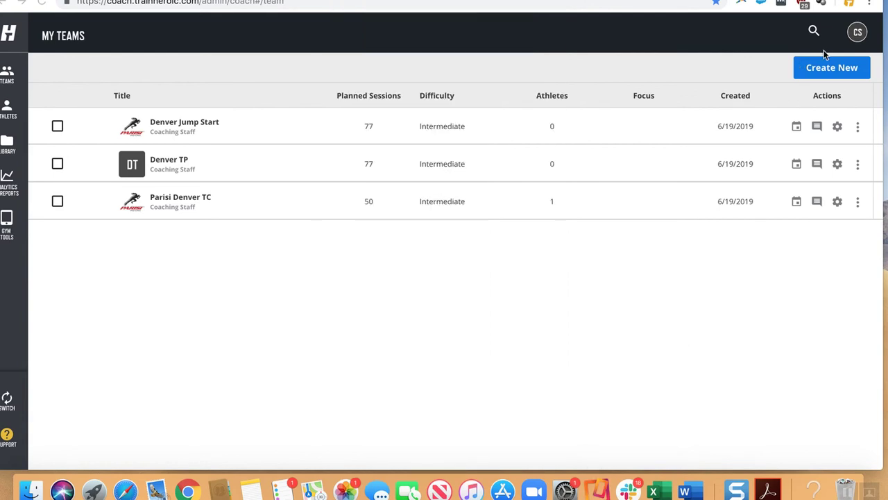